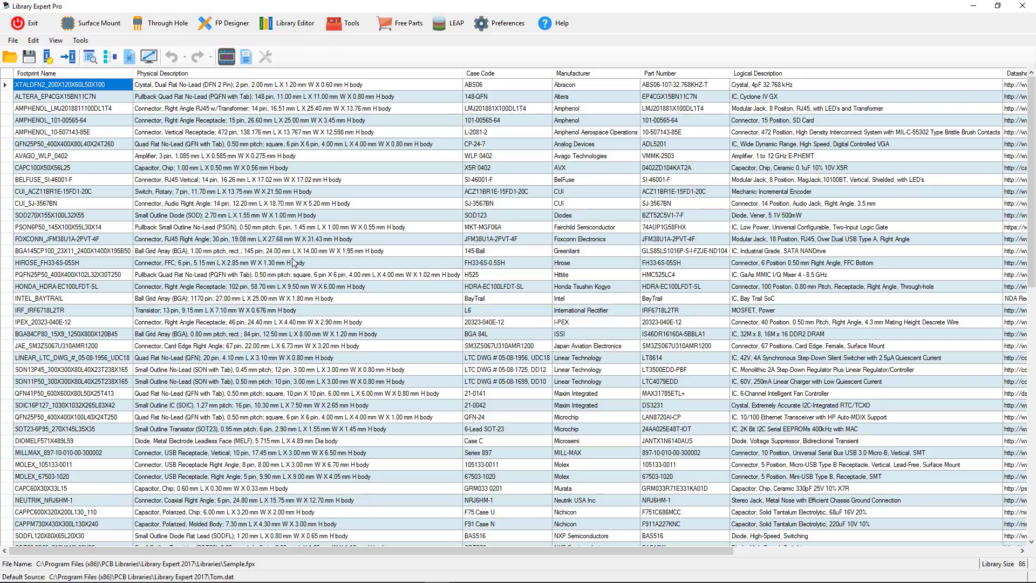
Step: Open the footprint QFN25P50_400X400X80L40X24T260 from the library and display its list of drawing layers
click(6, 144)
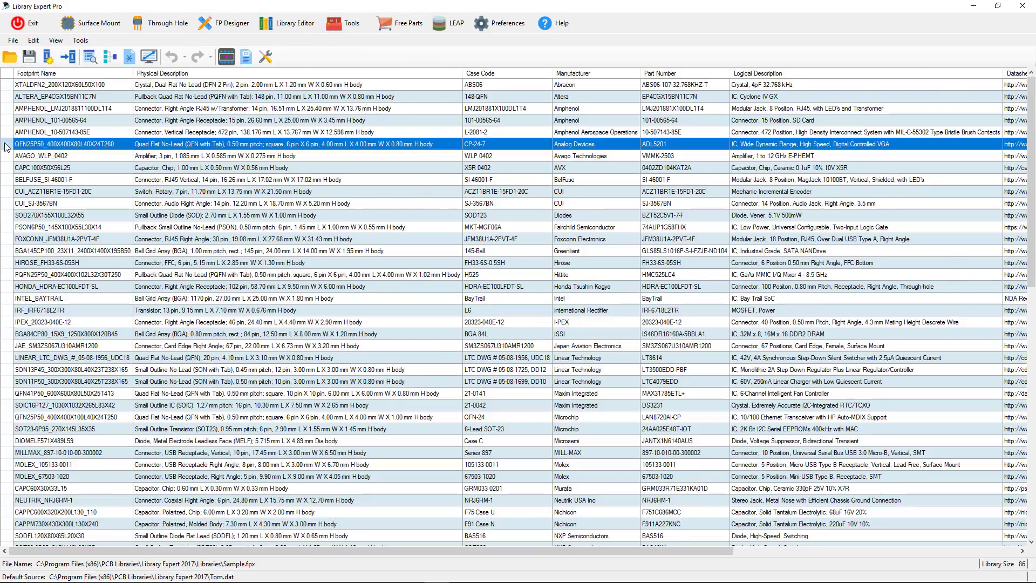
double_click(5, 144)
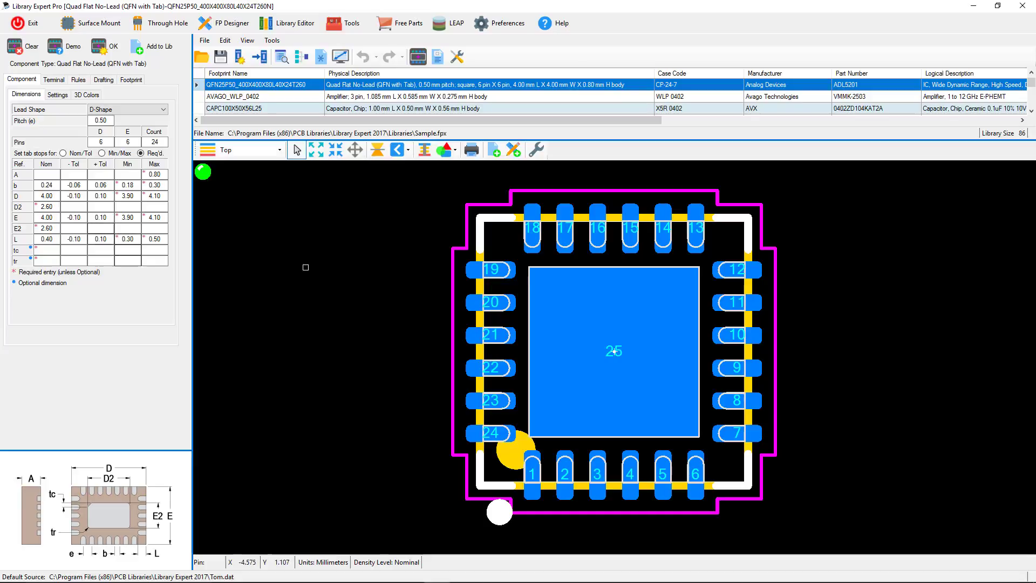
click(212, 155)
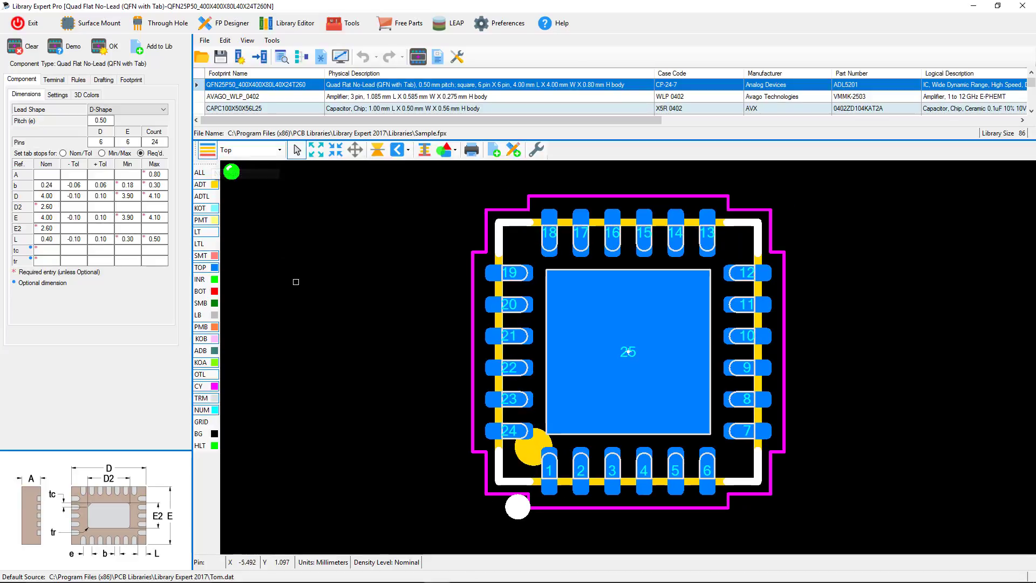
Step: Hide the assembly, legend, solder mask and courtyard layers, leaving the top copper pads and component outline on display
click(203, 185)
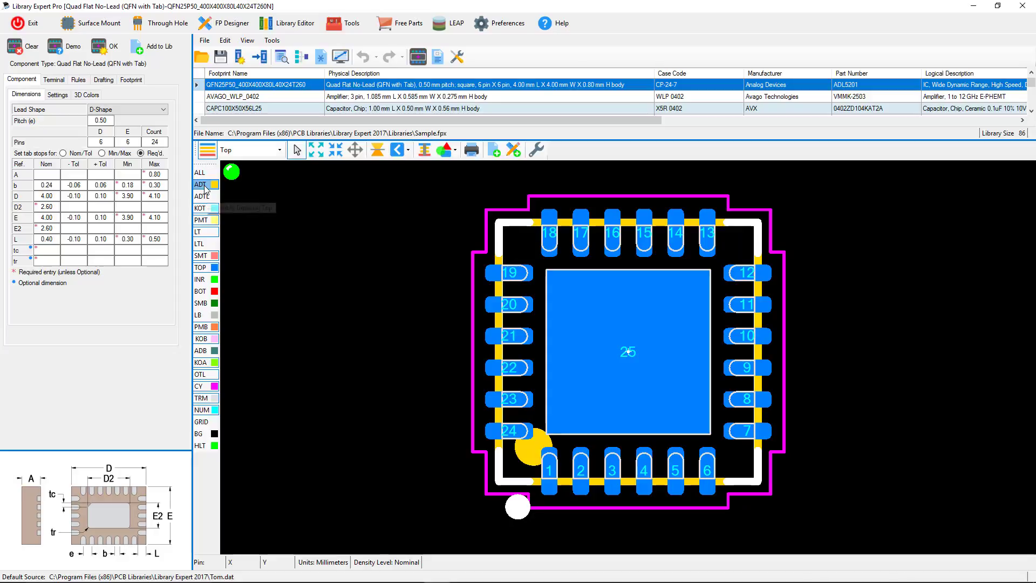
click(205, 232)
click(210, 255)
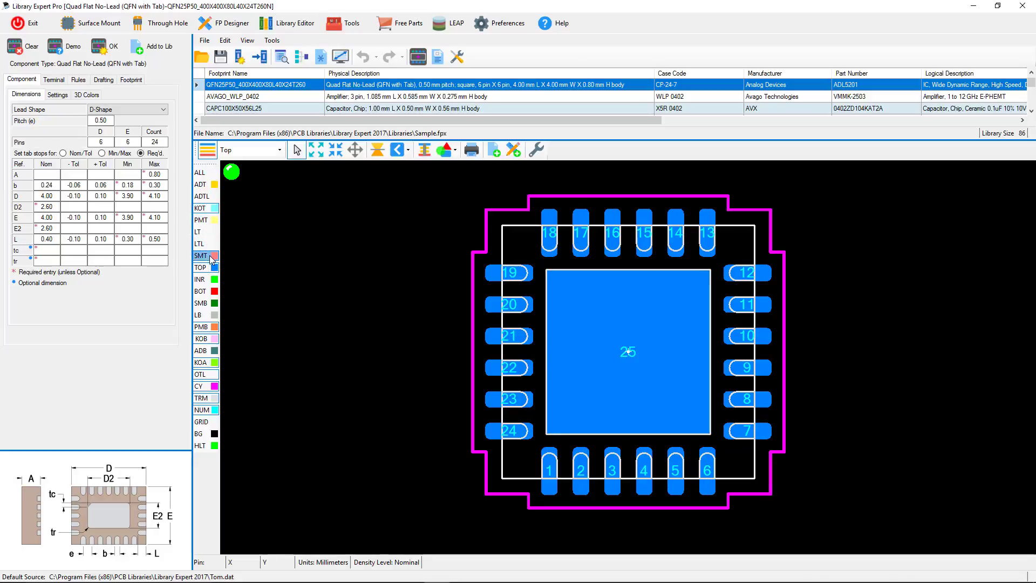
click(214, 268)
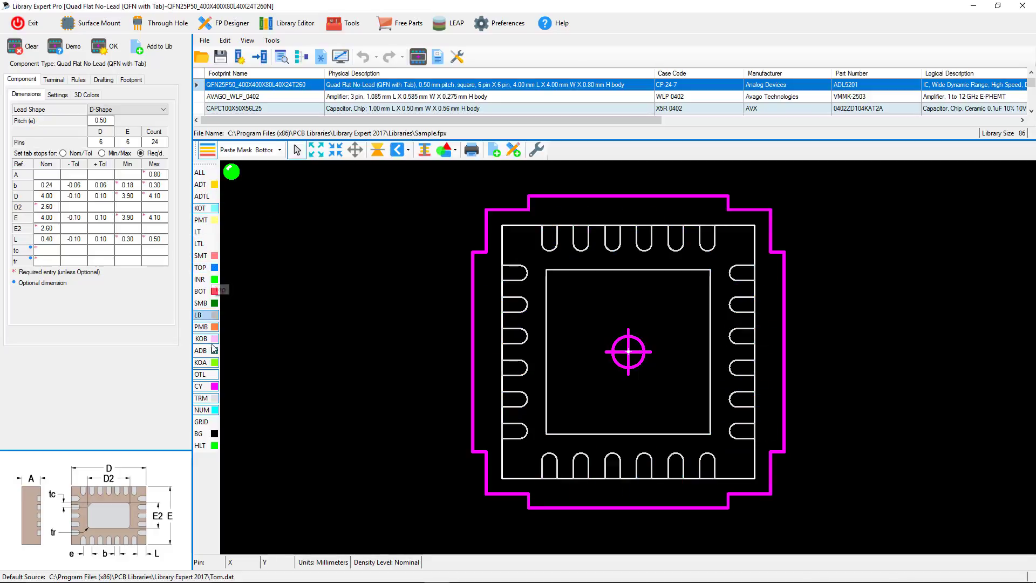
click(207, 386)
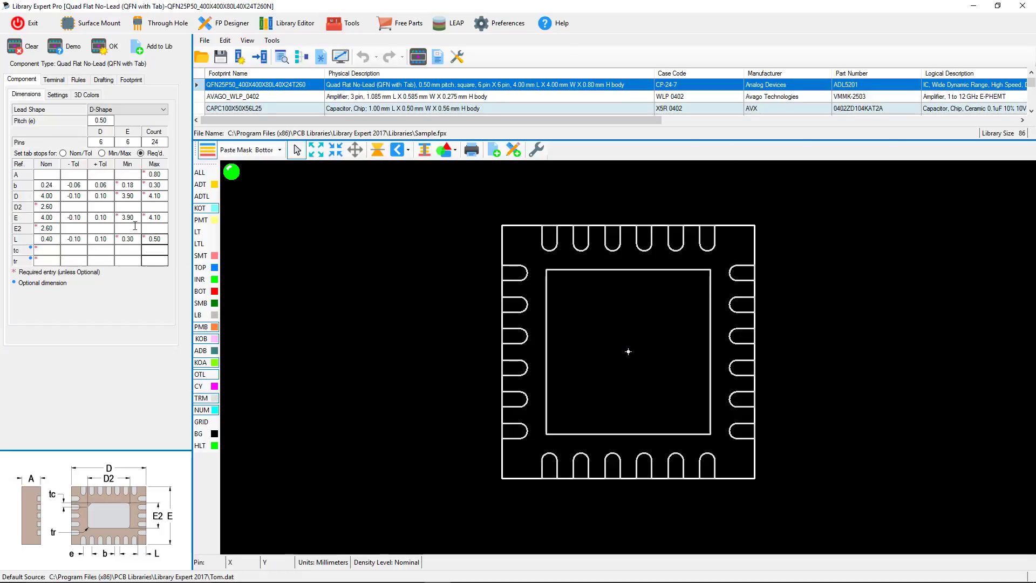
click(120, 206)
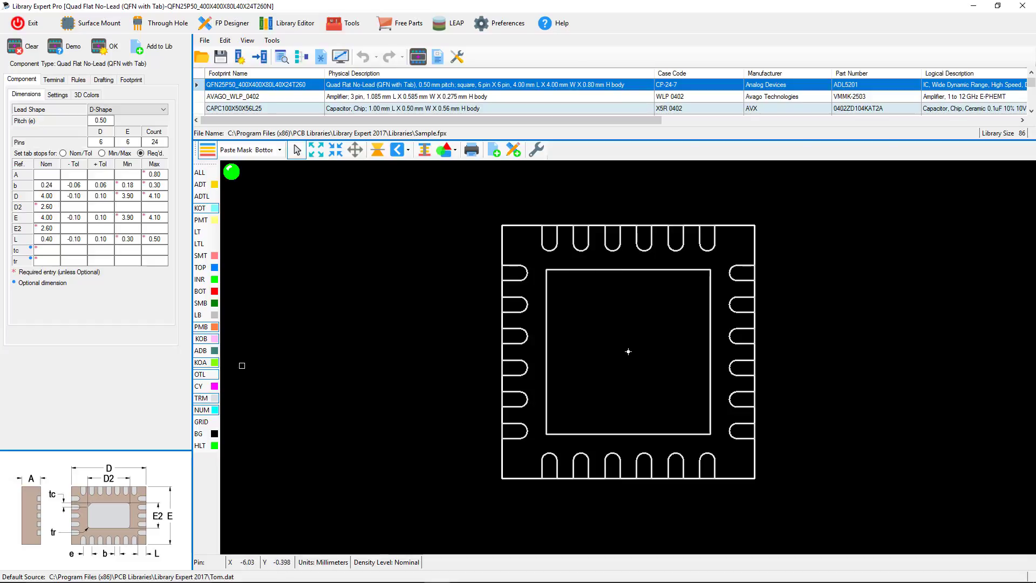
click(207, 266)
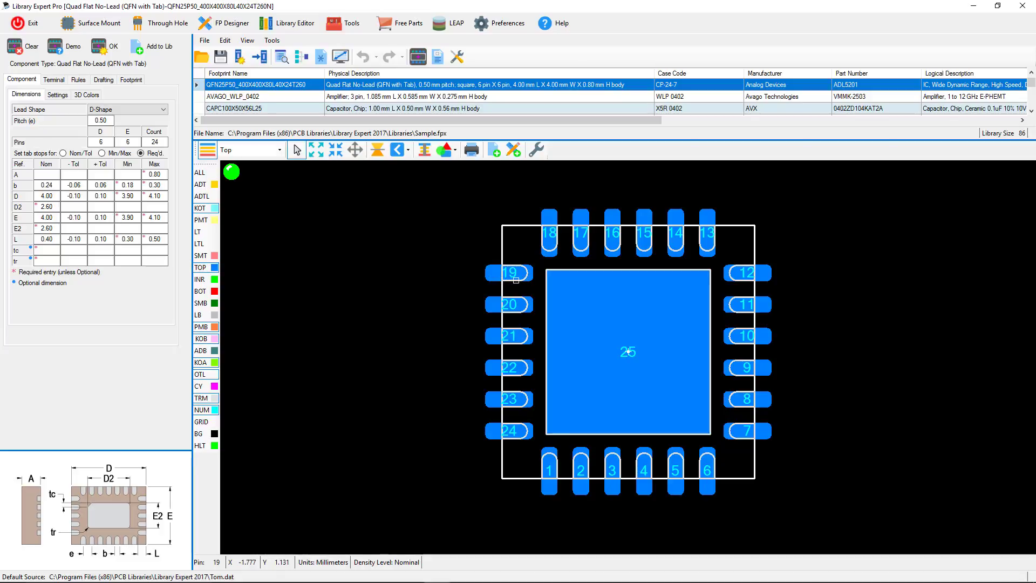
Step: Set the terminal's Solder Mask X and Y expansion to 0.05 each and rebuild the footprint
click(53, 80)
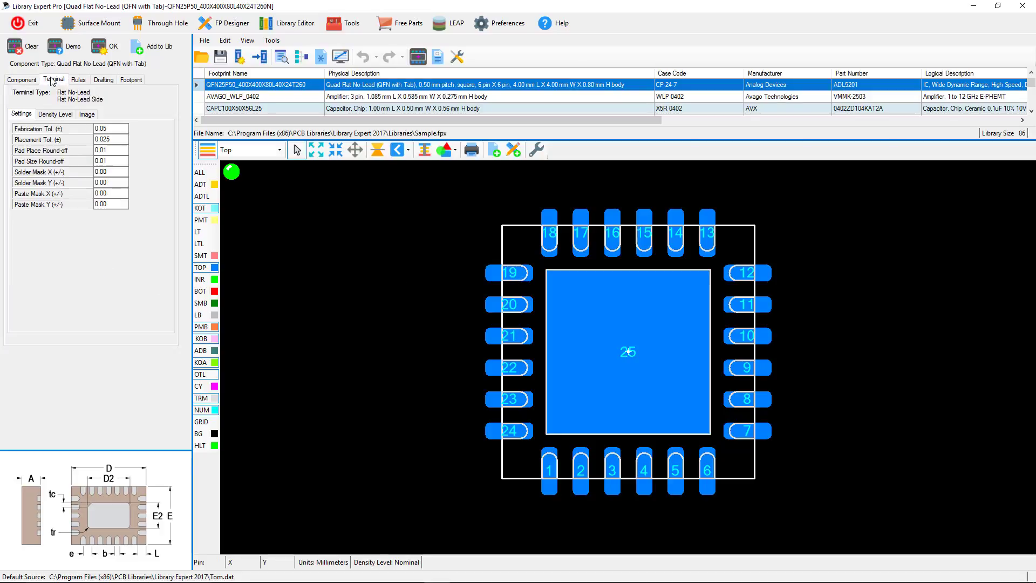
click(121, 175)
key(BackSpace)
text(5)
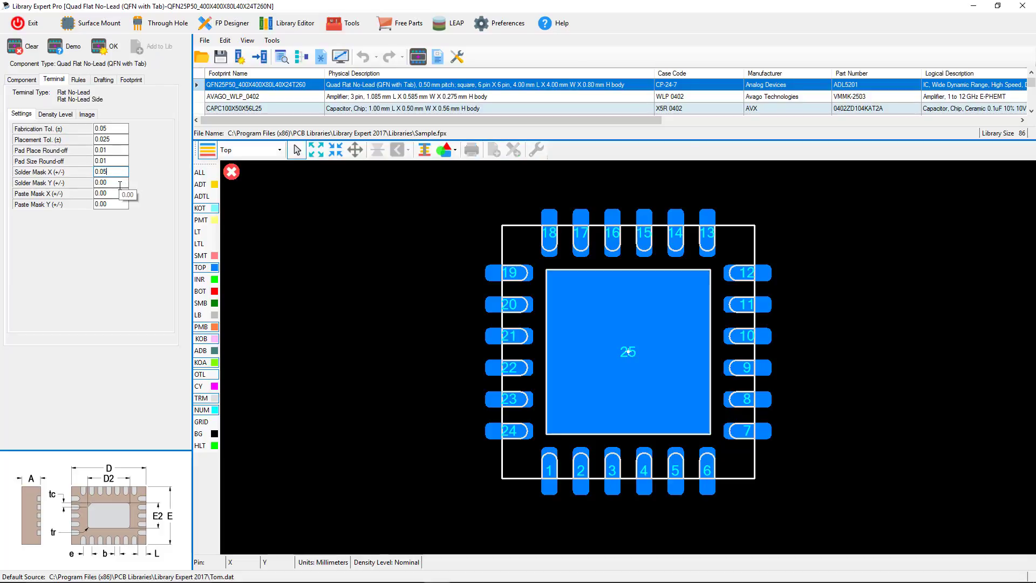
click(119, 183)
key(BackSpace)
text(5)
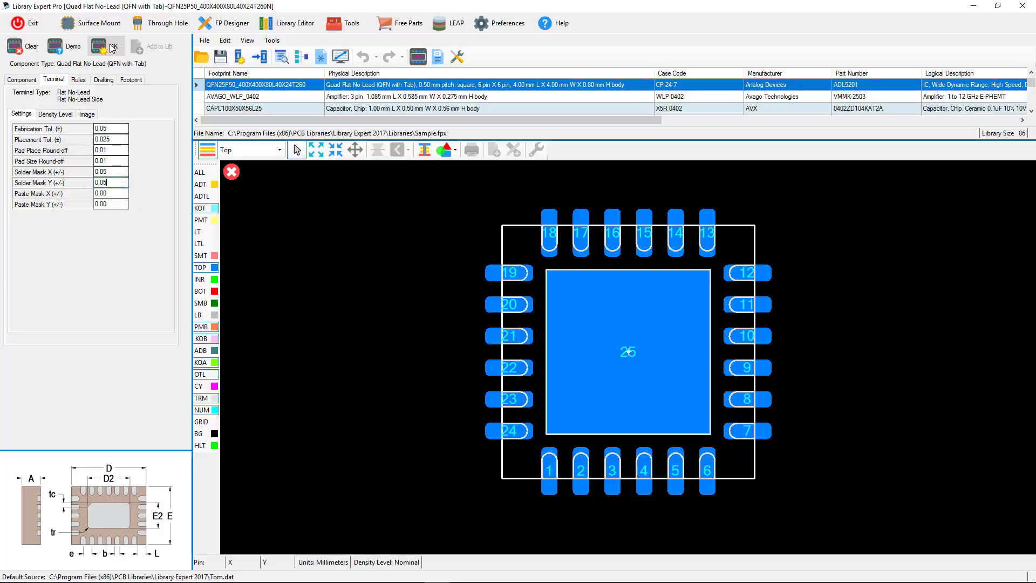
click(111, 47)
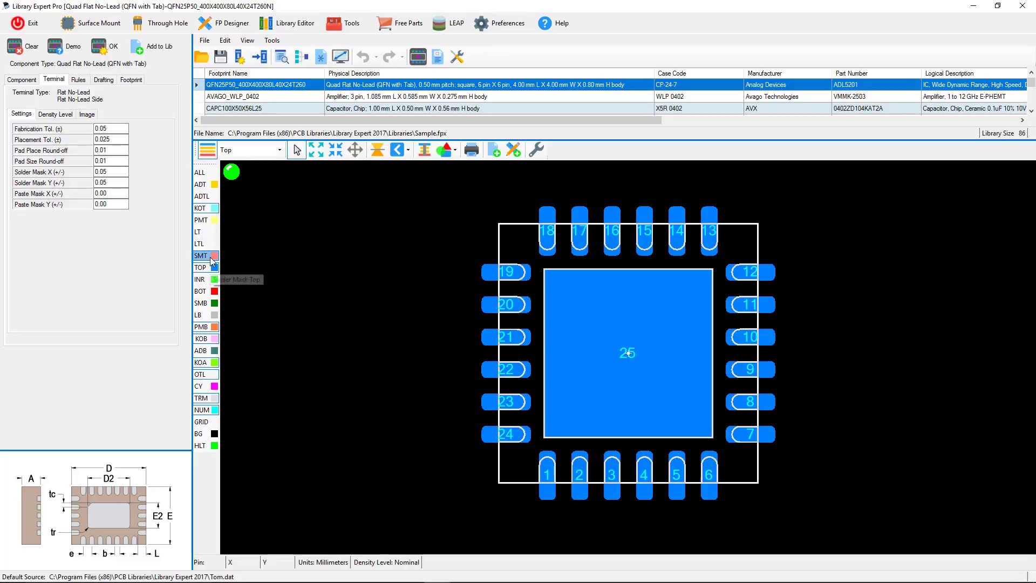
Step: Show the Solder Mask Top layer and bring the Top copper layer in front of it
click(209, 257)
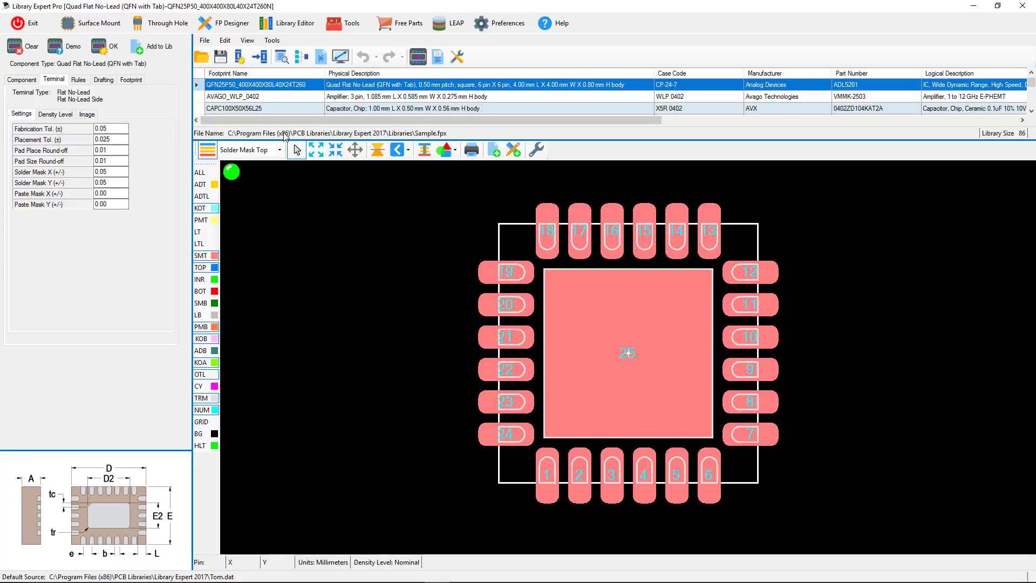
click(280, 150)
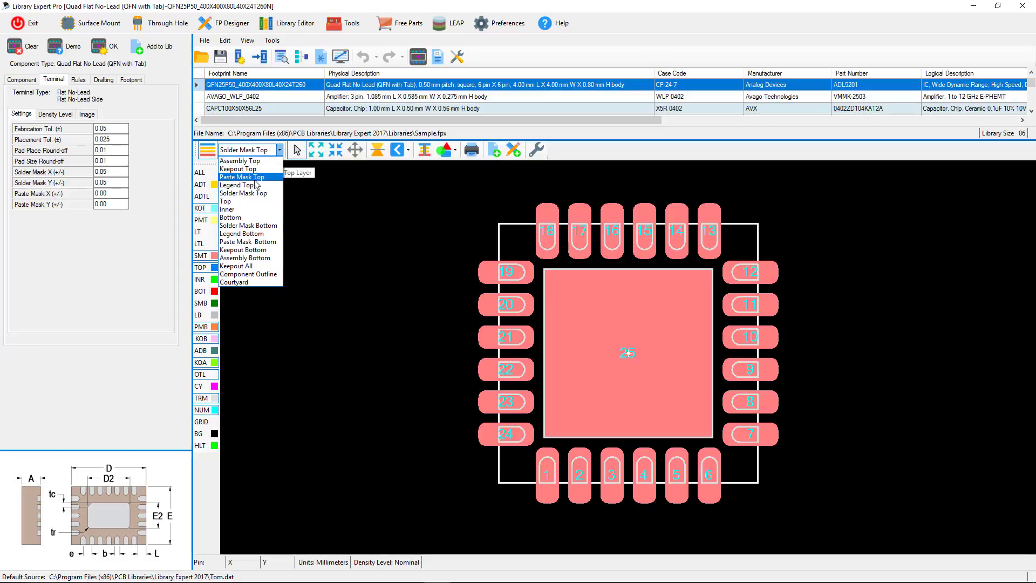
click(232, 202)
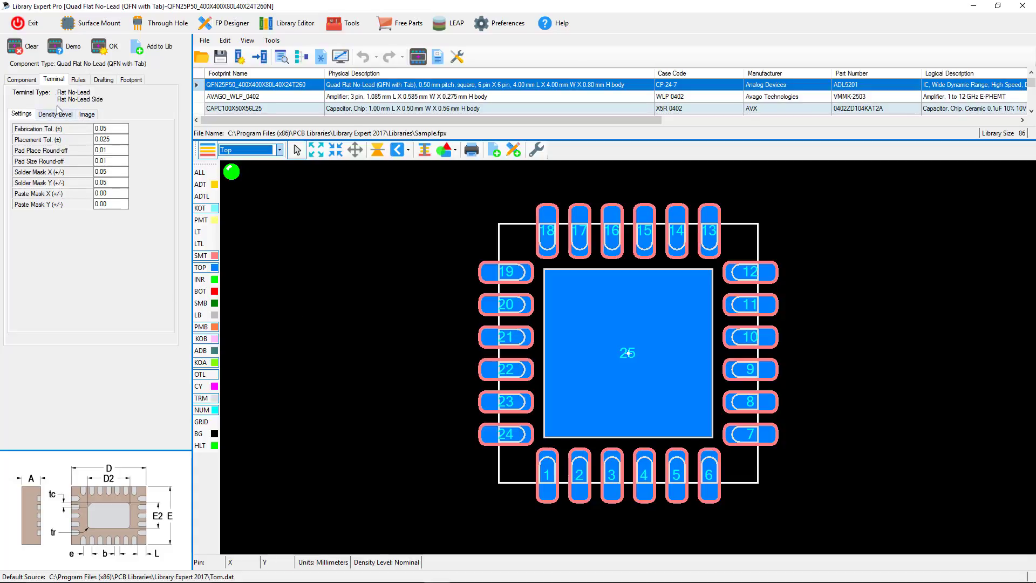
Step: Examine the footprint's design rules, in particular the Minimum Space Pad-to-Pad value
click(80, 82)
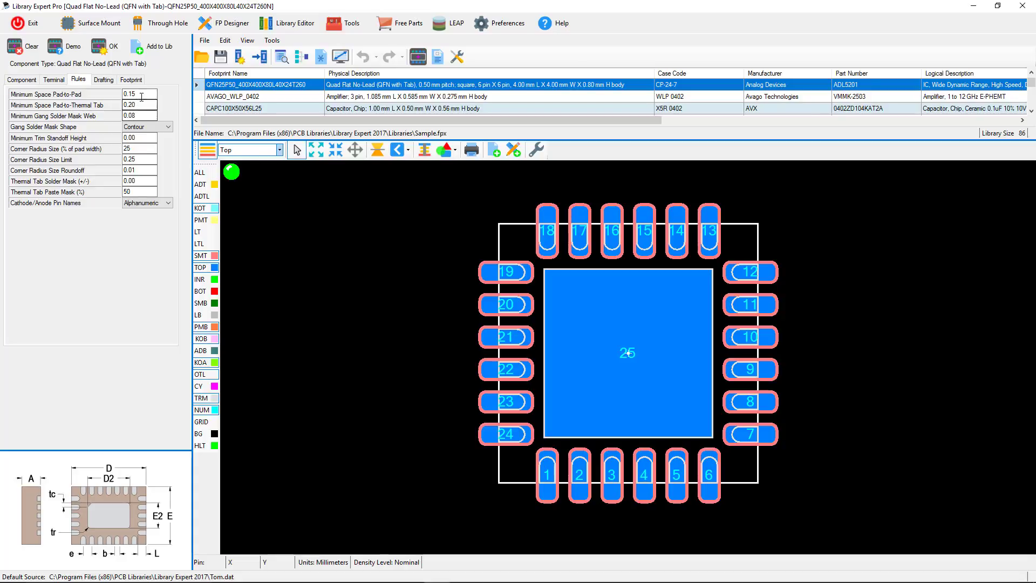
drag(142, 93, 112, 97)
Step: Display the Assembly Top and Legend Top layers with the legend drafting settings open
click(105, 80)
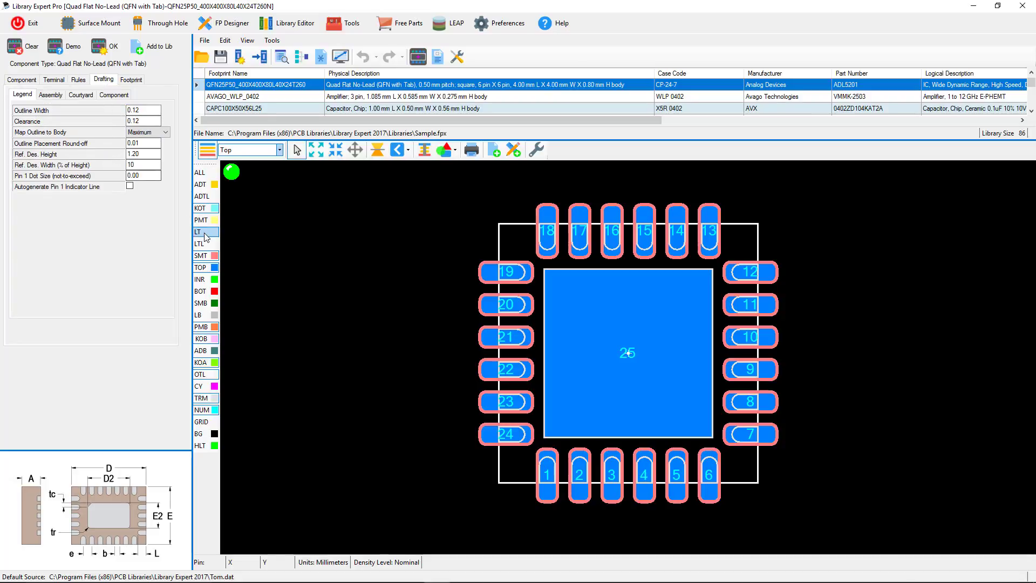
click(200, 185)
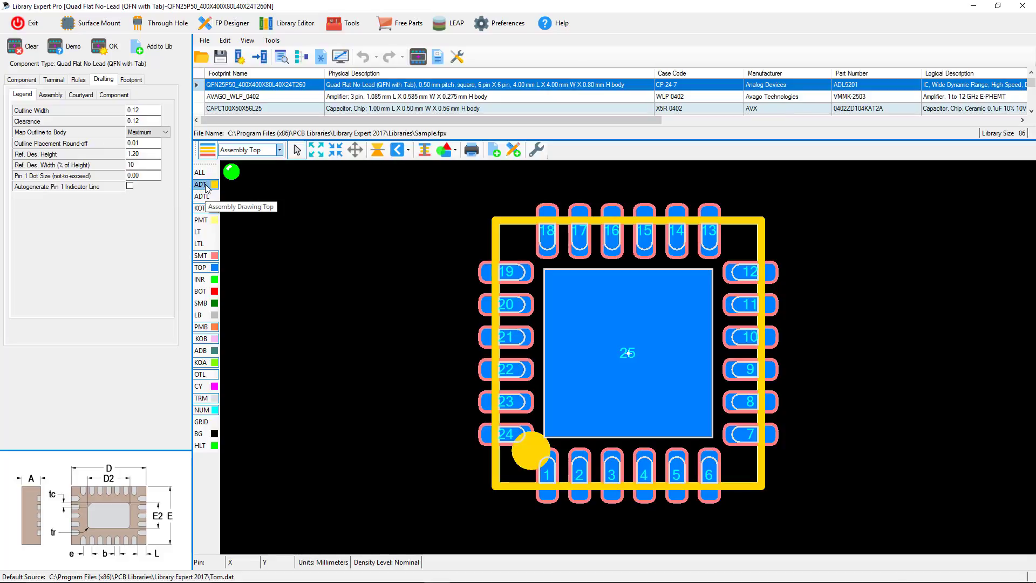
click(206, 233)
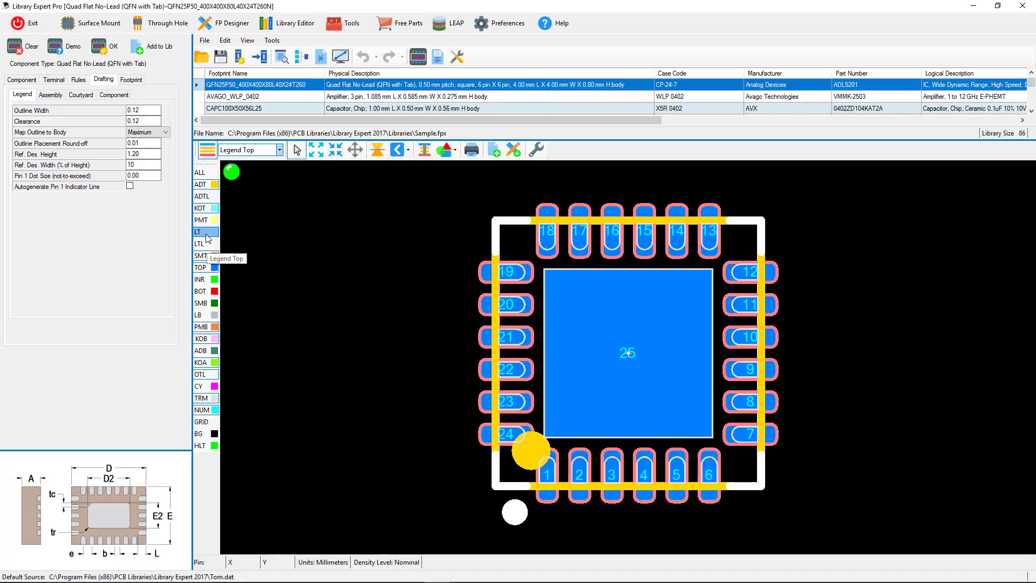
Step: Set the legend Outline Width to 0.2 and rebuild the footprint
click(151, 110)
key(BackSpace)
key(BackSpace)
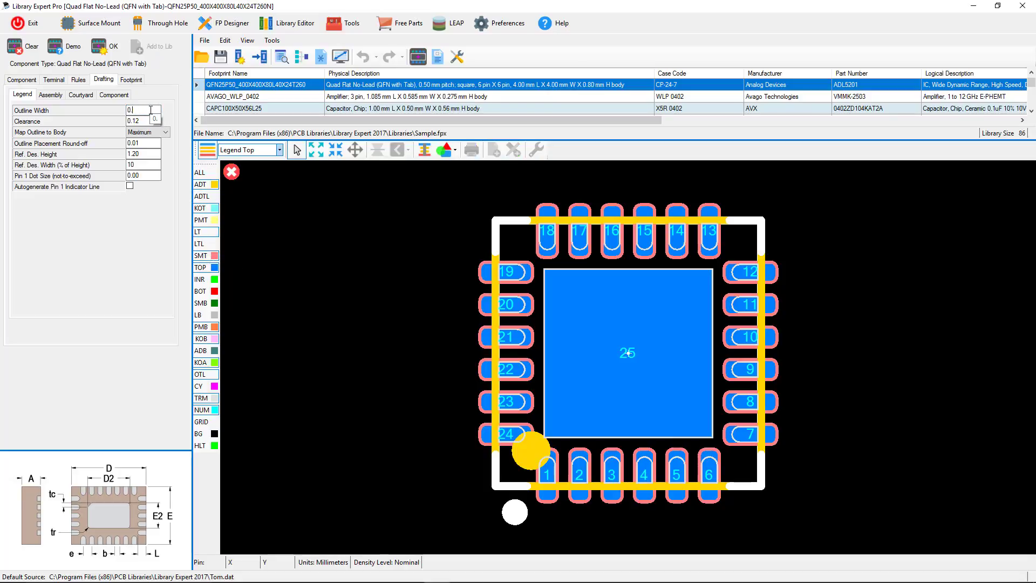
text(2)
click(106, 50)
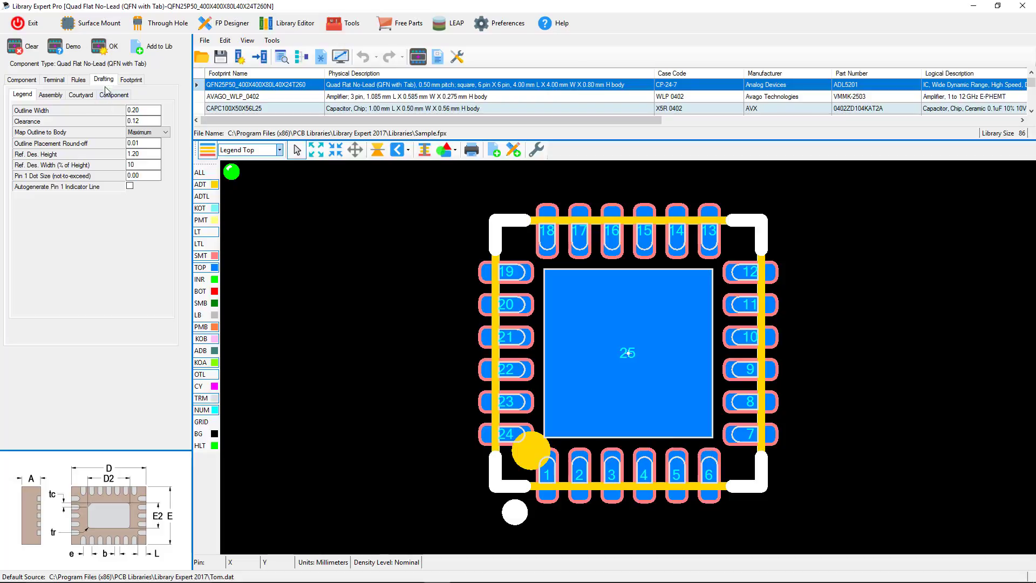
Step: Review the assembly drafting settings, including the outline width and the available Map Outline to Body options
click(52, 96)
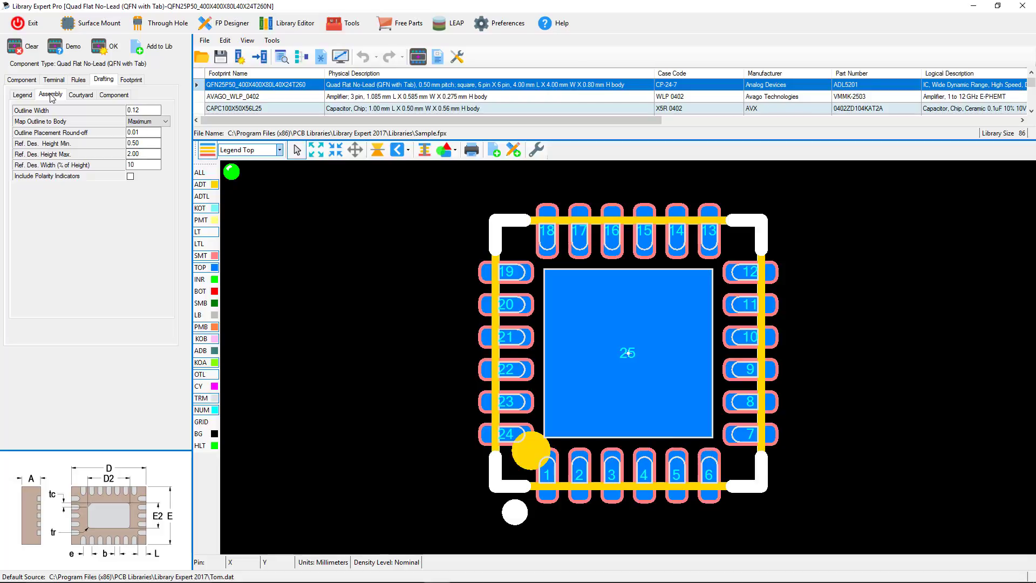
click(145, 110)
click(165, 121)
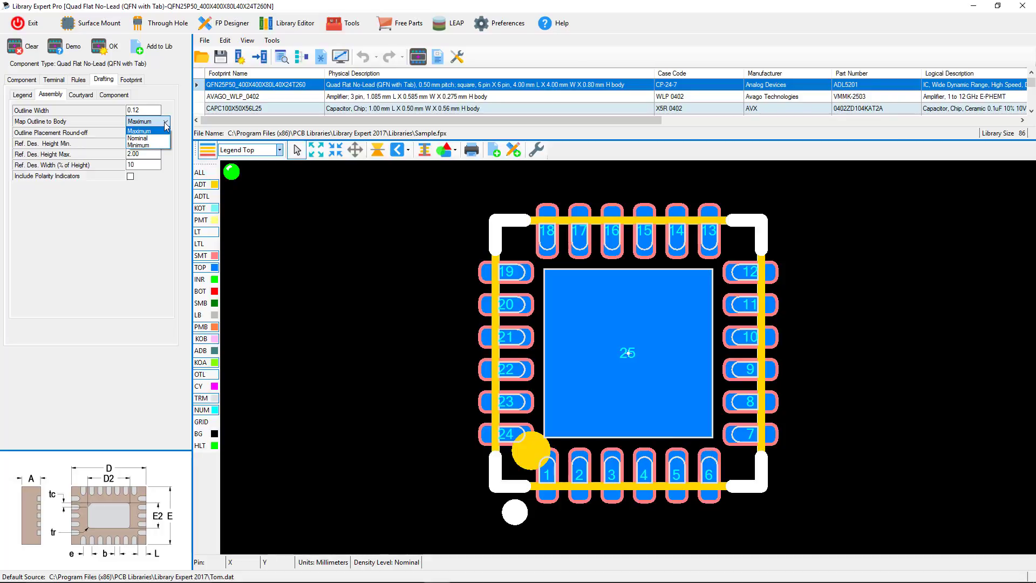
click(165, 123)
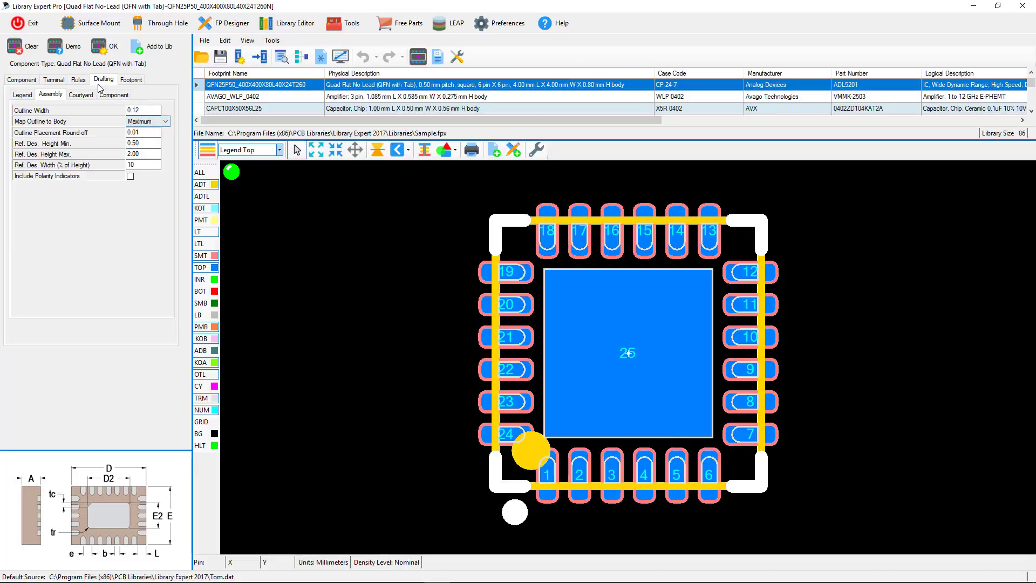
Step: Open the courtyard drafting settings and show the Courtyard layer
click(82, 95)
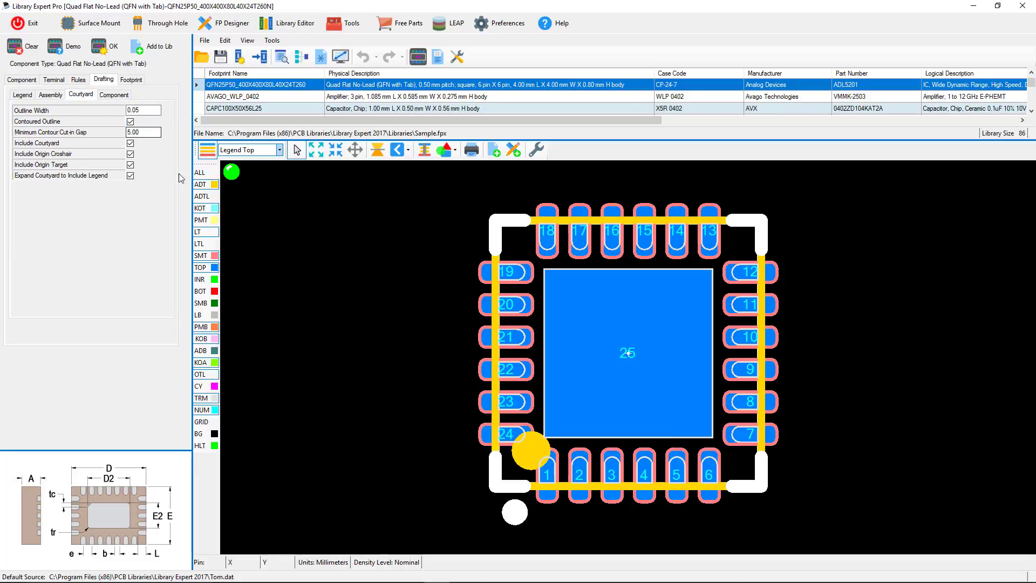
click(213, 387)
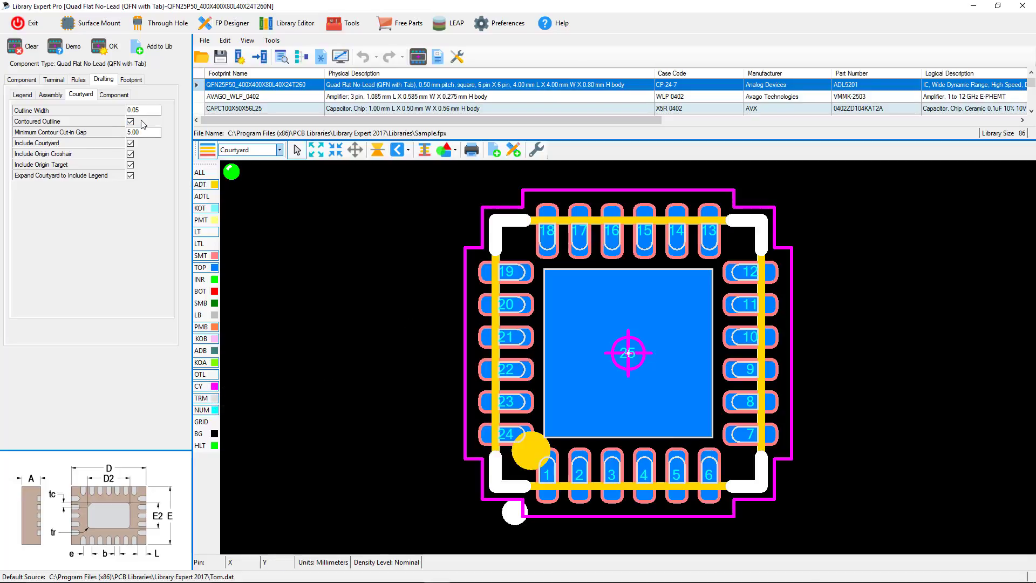
Step: Turn off the courtyard's Contoured Outline and Include Courtyard options, rebuilding the footprint after each change
click(131, 121)
click(100, 47)
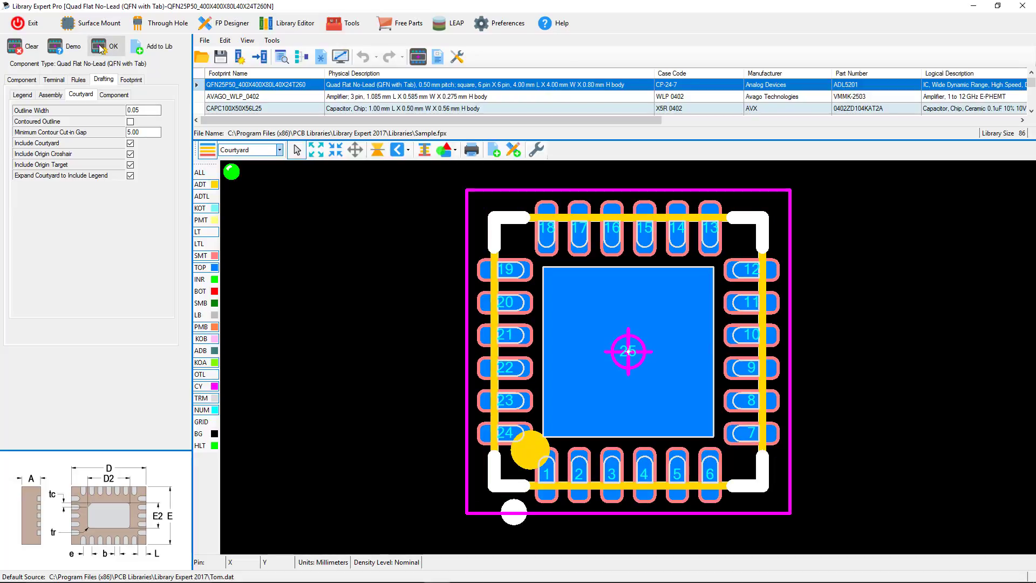
click(130, 154)
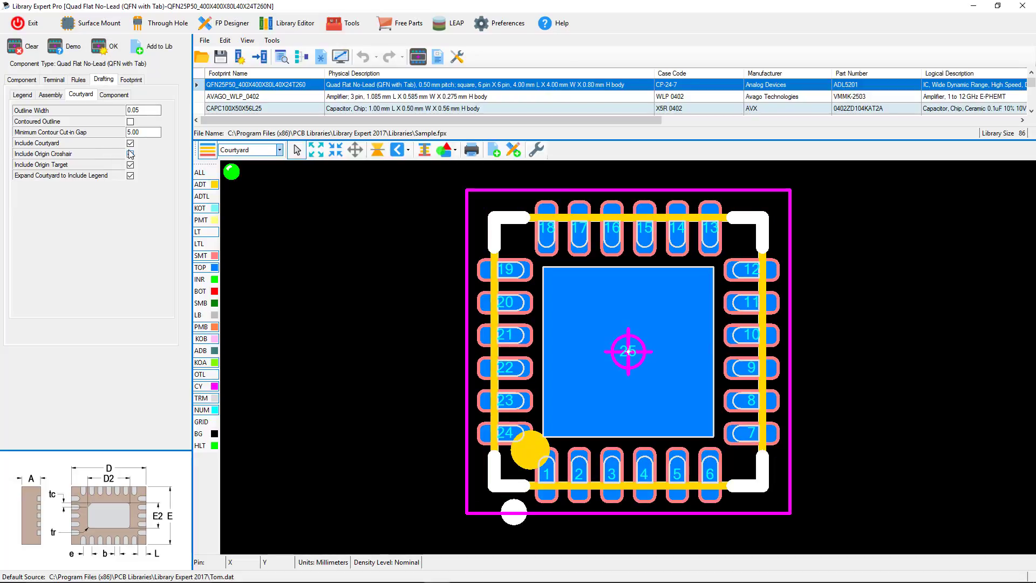
click(130, 154)
click(130, 143)
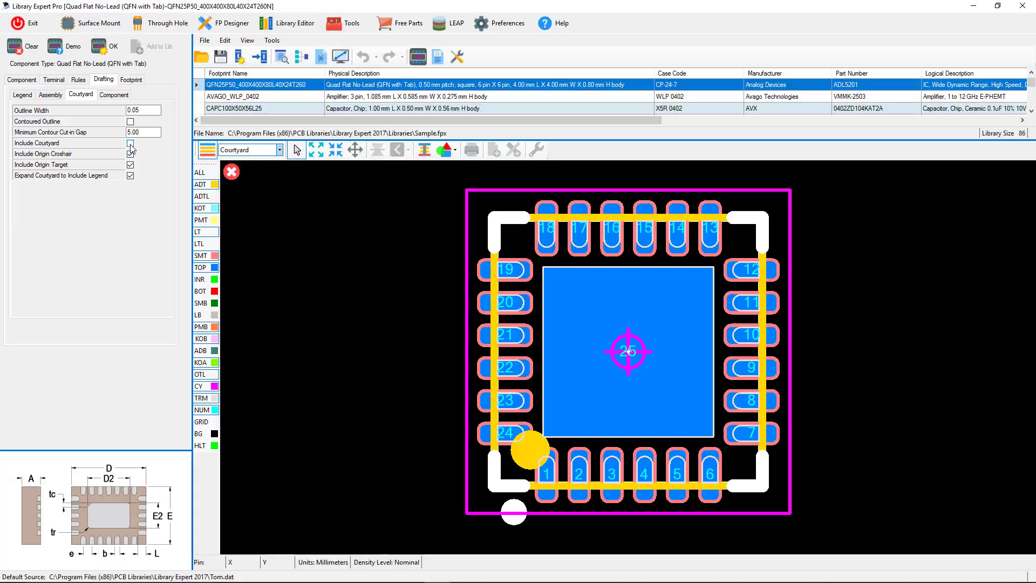
click(103, 49)
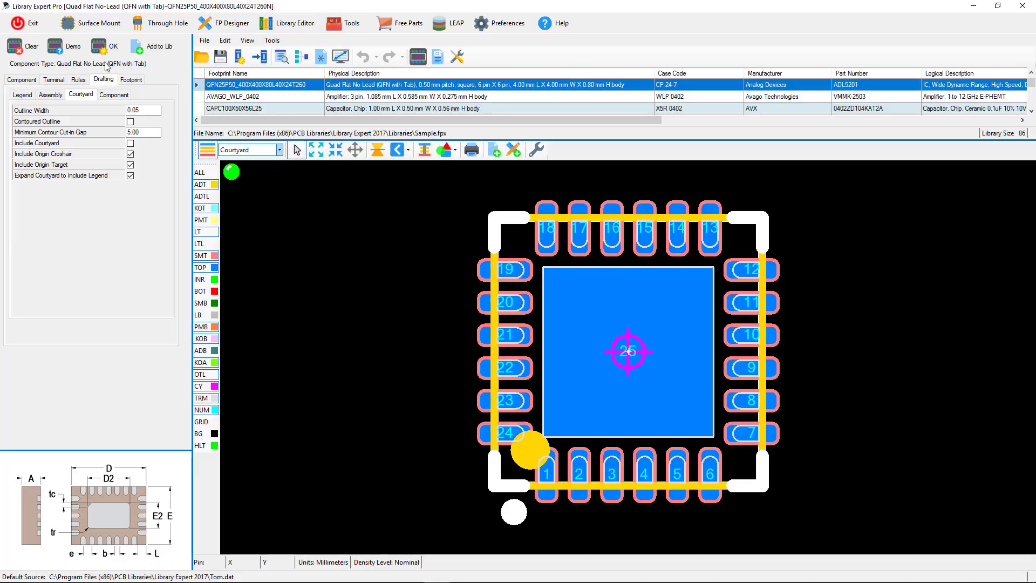
Step: Re-enable Include Courtyard and Contoured Outline and rebuild the footprint
click(130, 143)
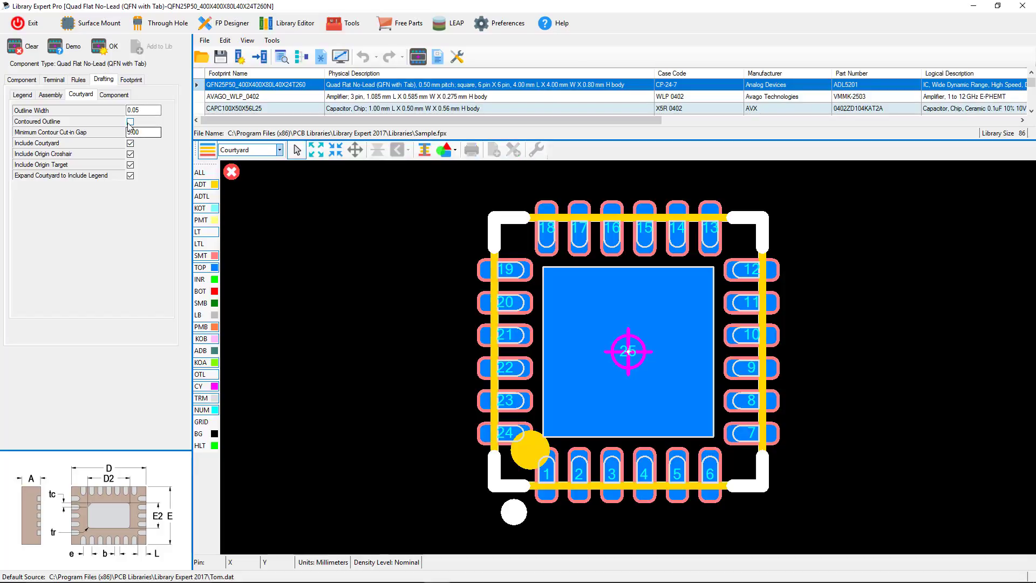
click(130, 122)
click(102, 48)
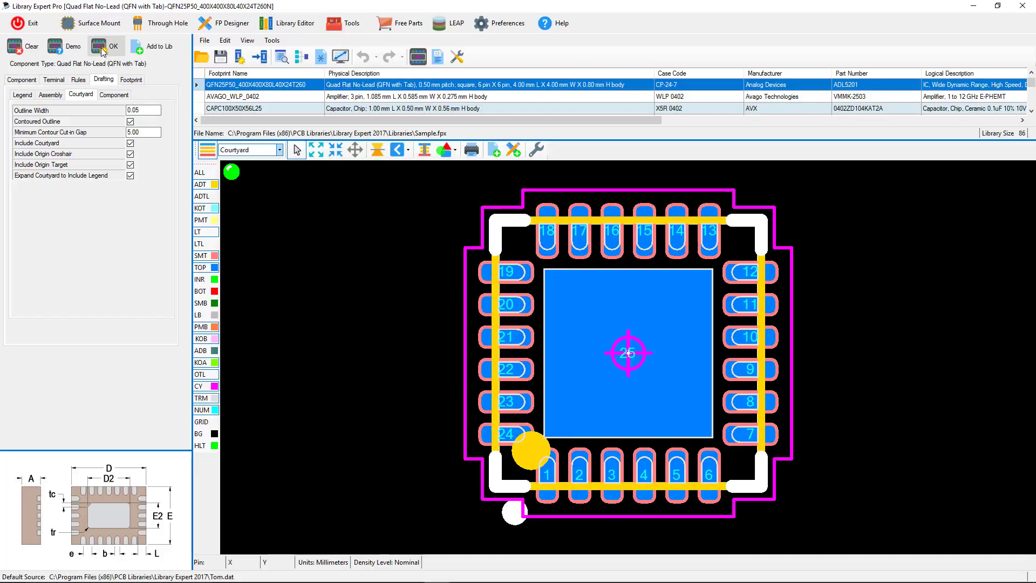
Step: Review the component outline drafting settings and the component's general settings for units, orientation, origin and pad shapes
click(114, 96)
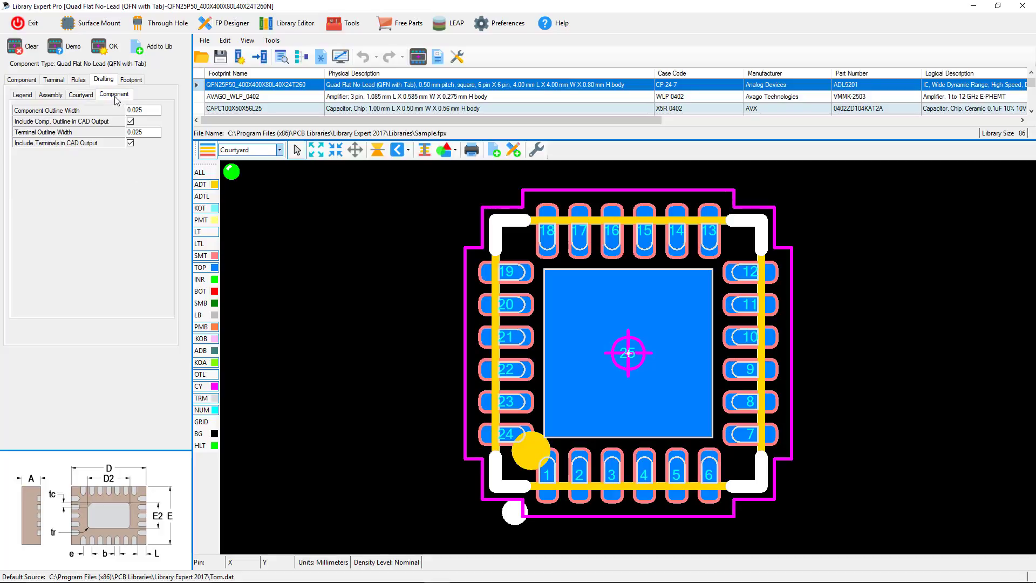
click(141, 111)
click(28, 83)
click(57, 94)
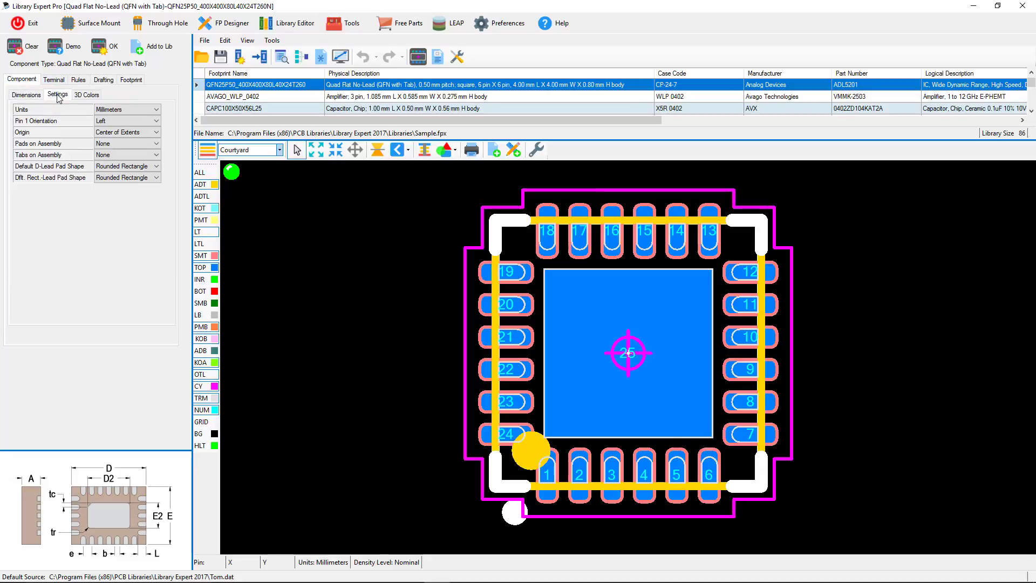
Step: Set the default D-lead pad shape to D-Shape and rebuild the footprint
click(127, 166)
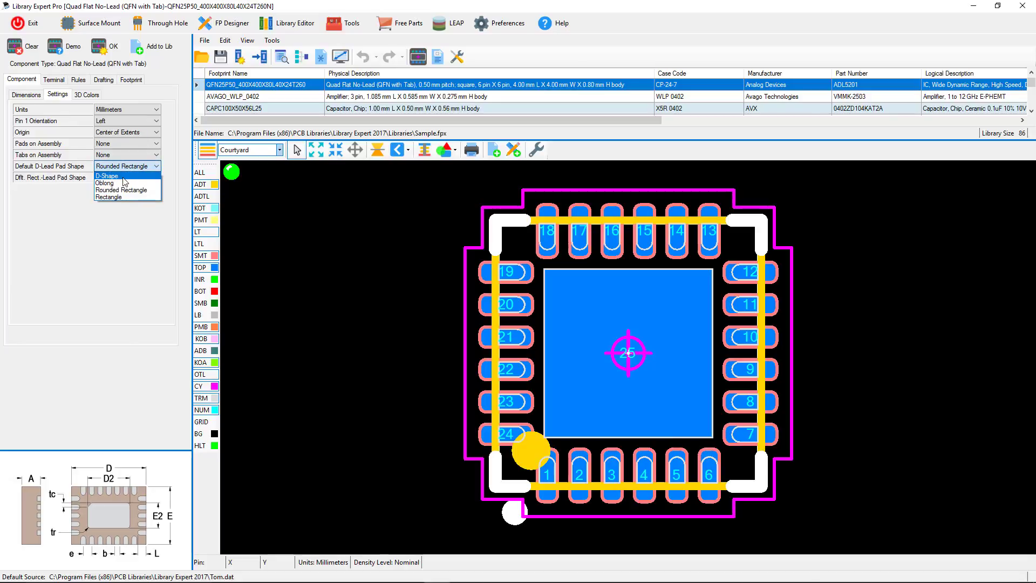
click(127, 176)
click(111, 47)
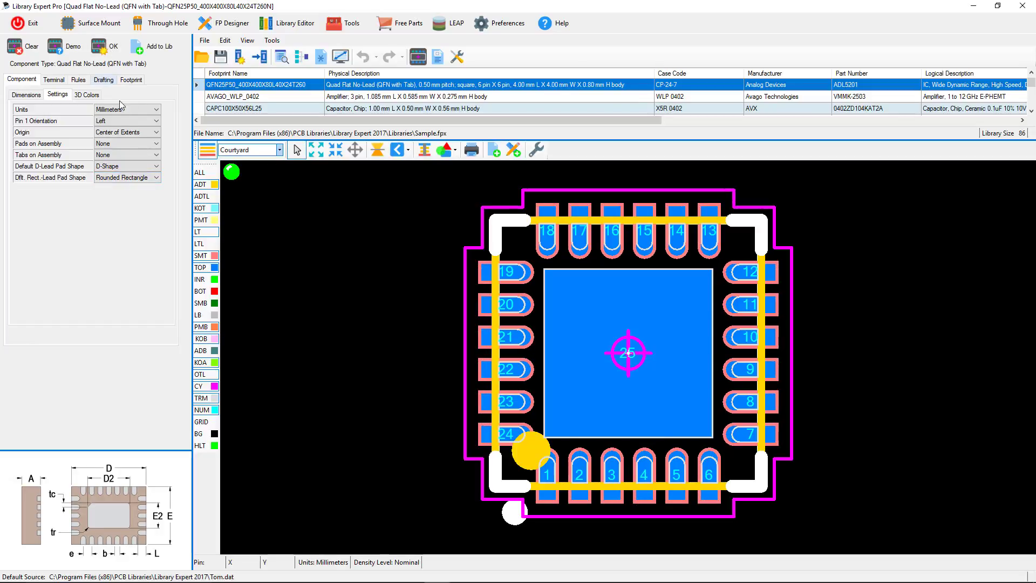
Step: Set the default D-lead pad shape to Oblong and rebuild the footprint
click(125, 166)
click(121, 183)
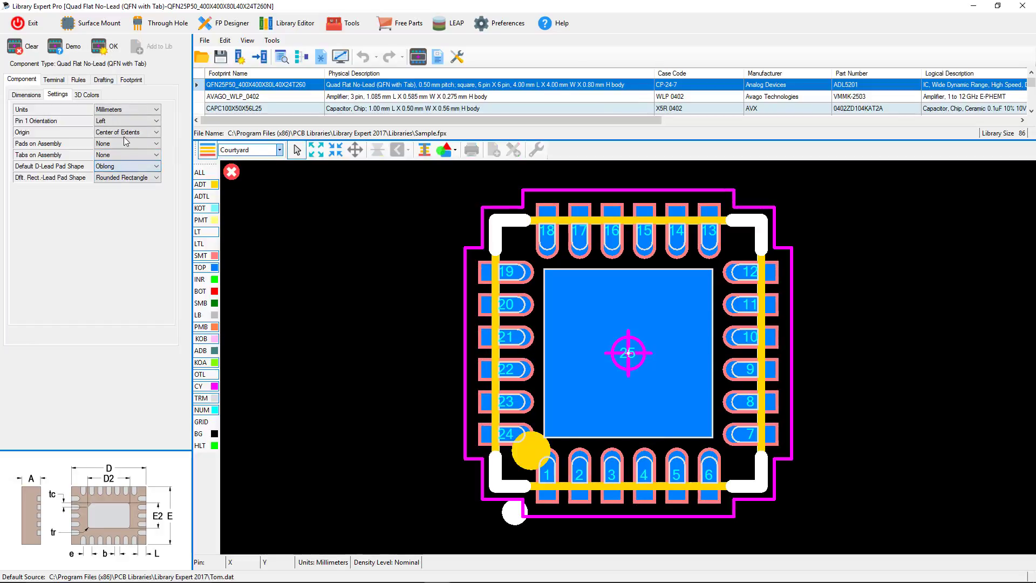
click(107, 50)
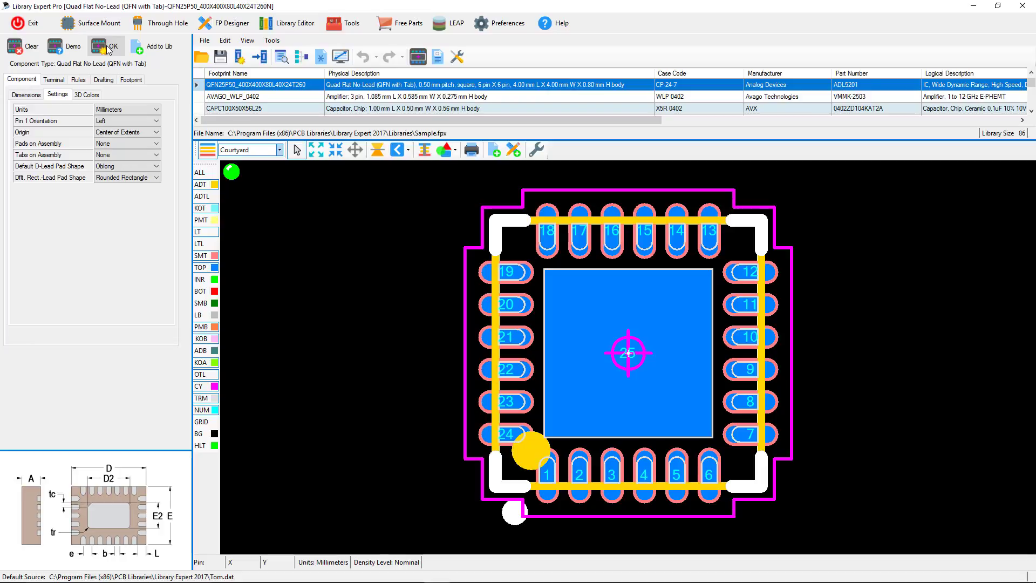
click(108, 49)
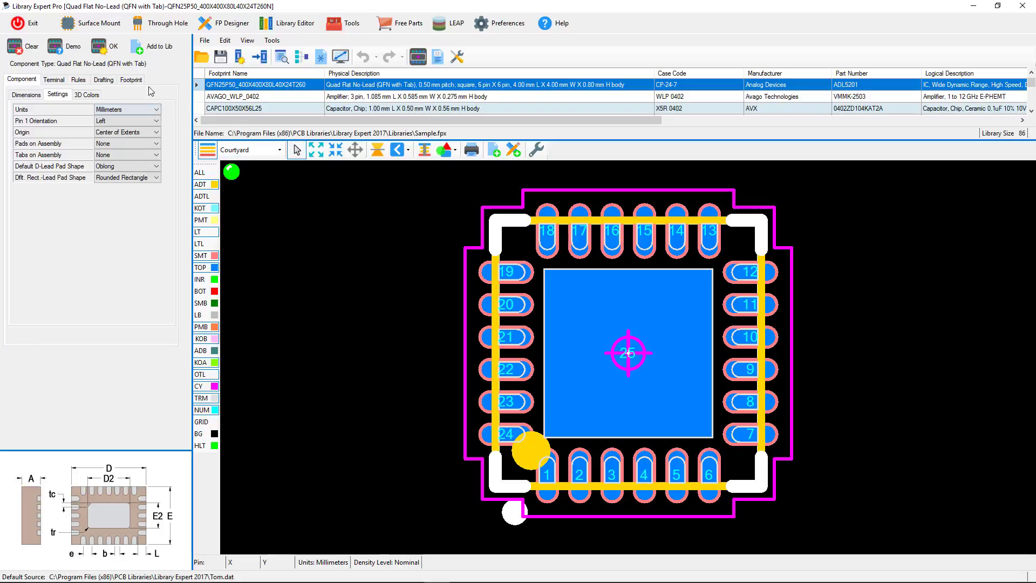
Step: Open the footprint dimensions and enable the use of the manufacturer's recommended dimensions, checking the L and W1 values
click(131, 80)
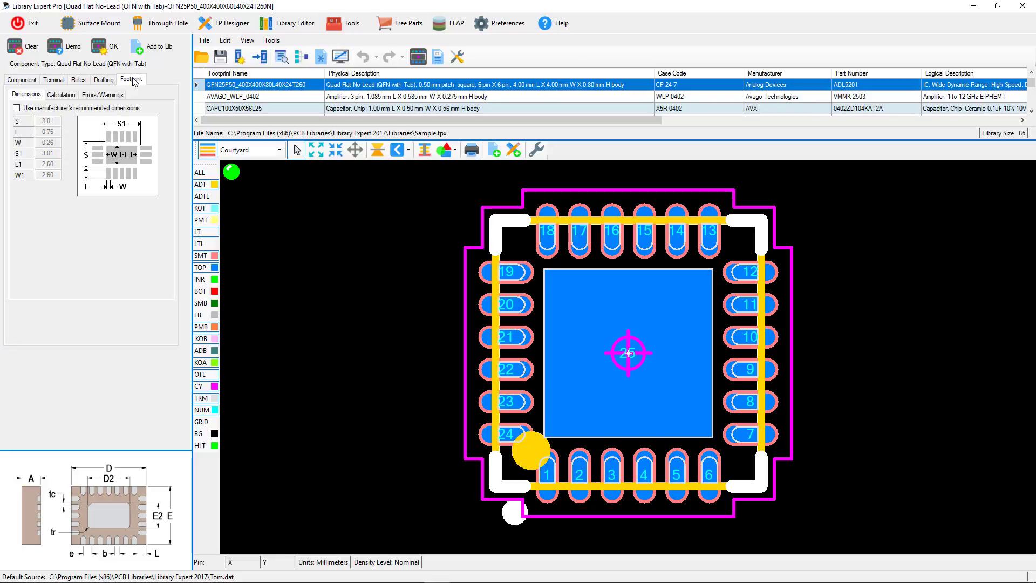
click(17, 108)
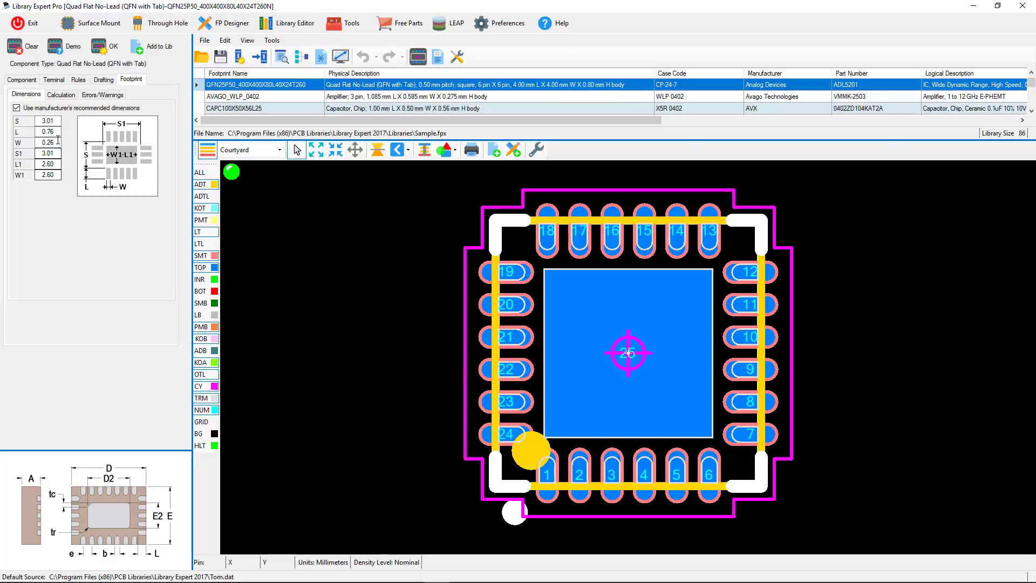
click(54, 128)
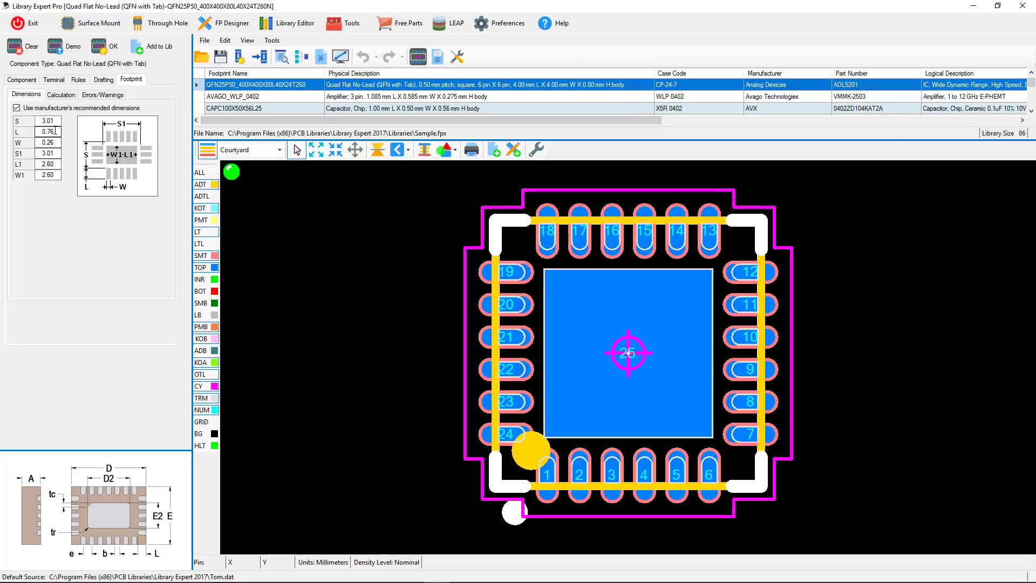
click(47, 175)
Step: Review the component's 3D color settings and return to its package dimensions
click(30, 81)
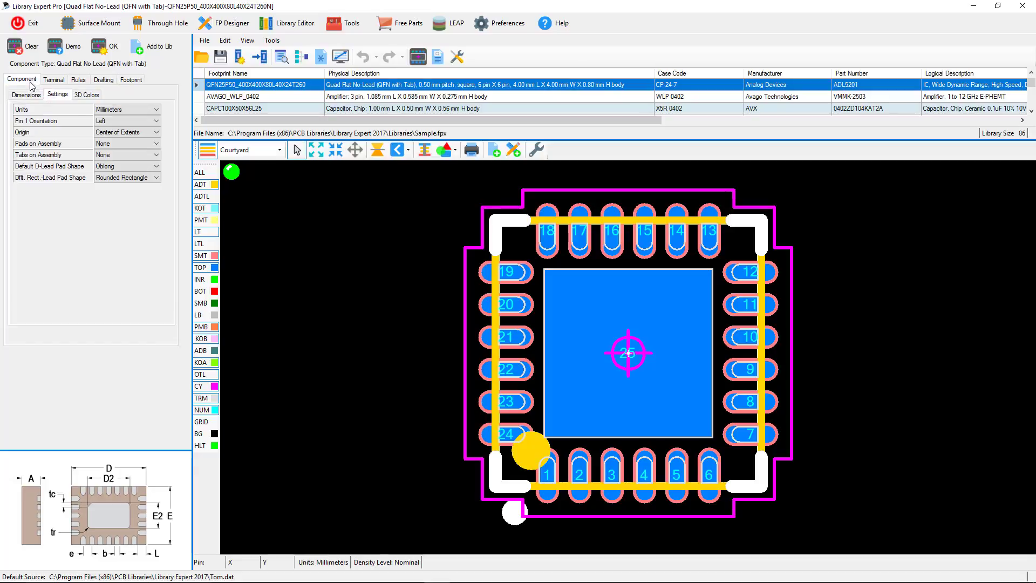
click(87, 92)
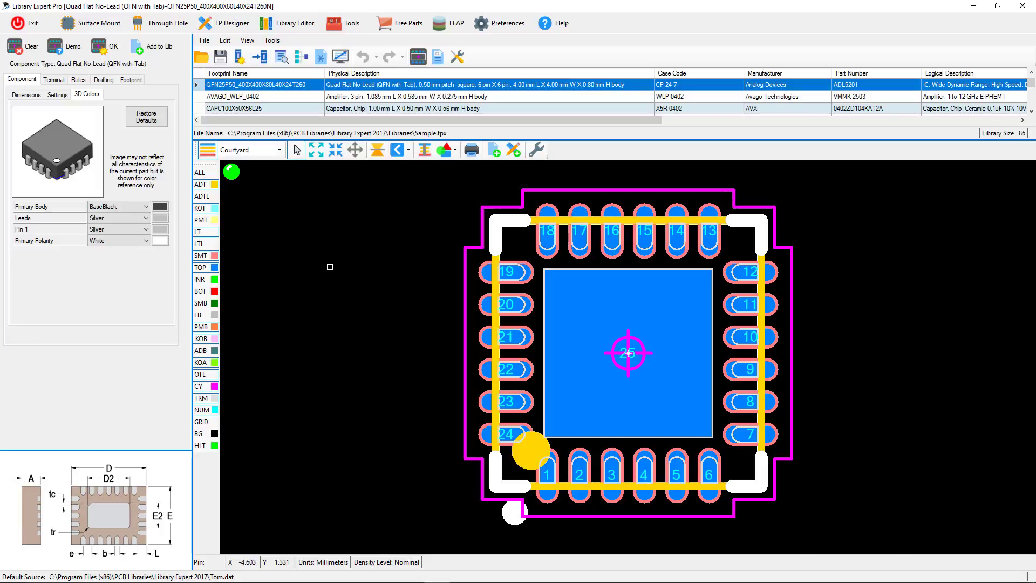
key(ctrl+Tab)
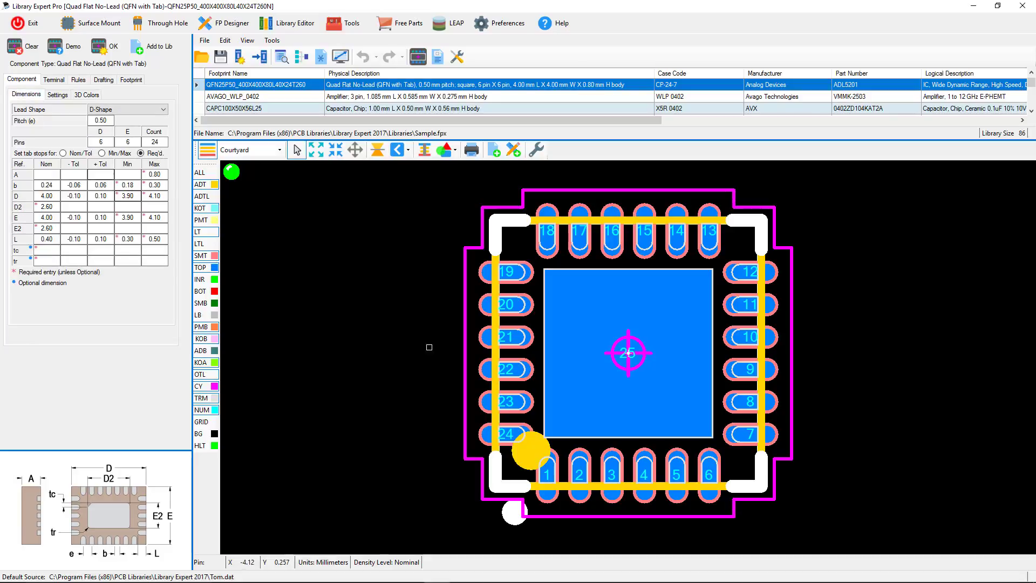